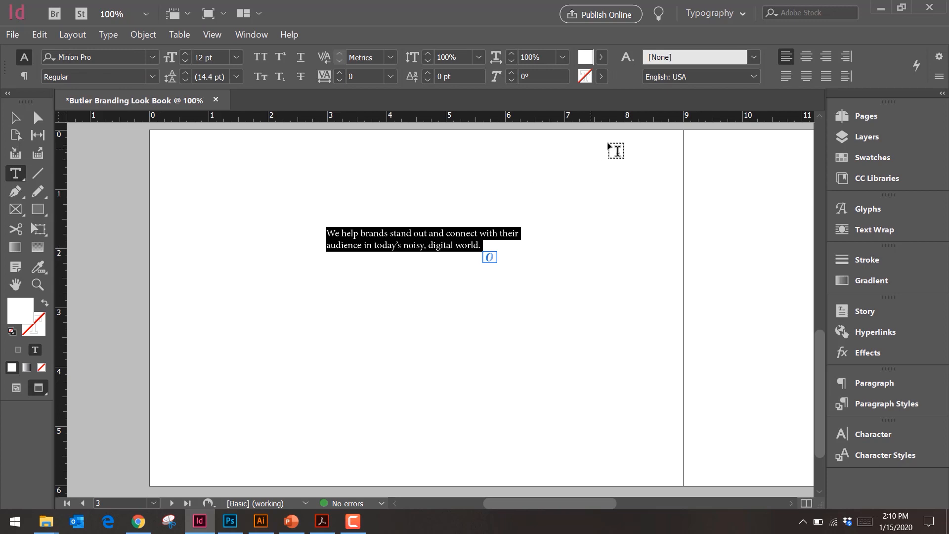
# Step: Center-align the tagline paragraph and scale its text frame together with the text to about 4.94 in wide
pyautogui.click(810, 59)
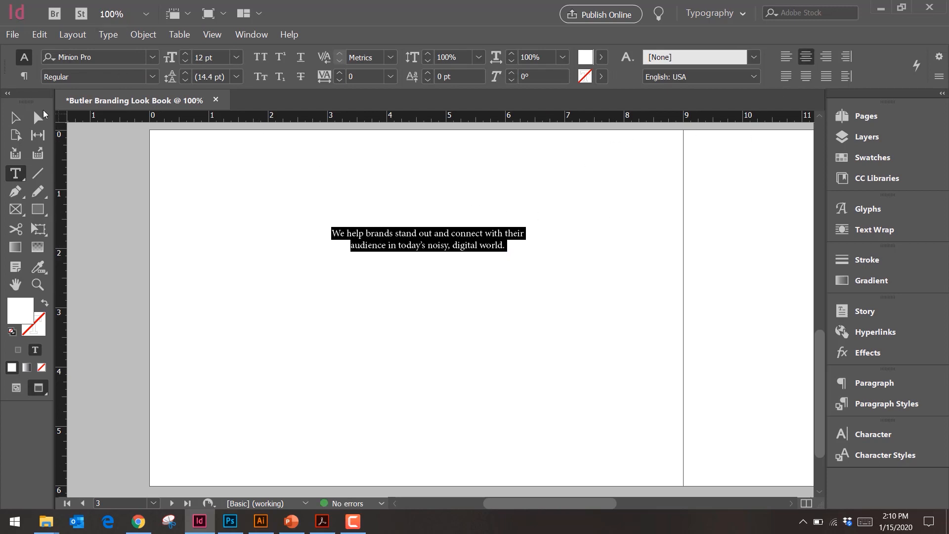
pyautogui.click(9, 121)
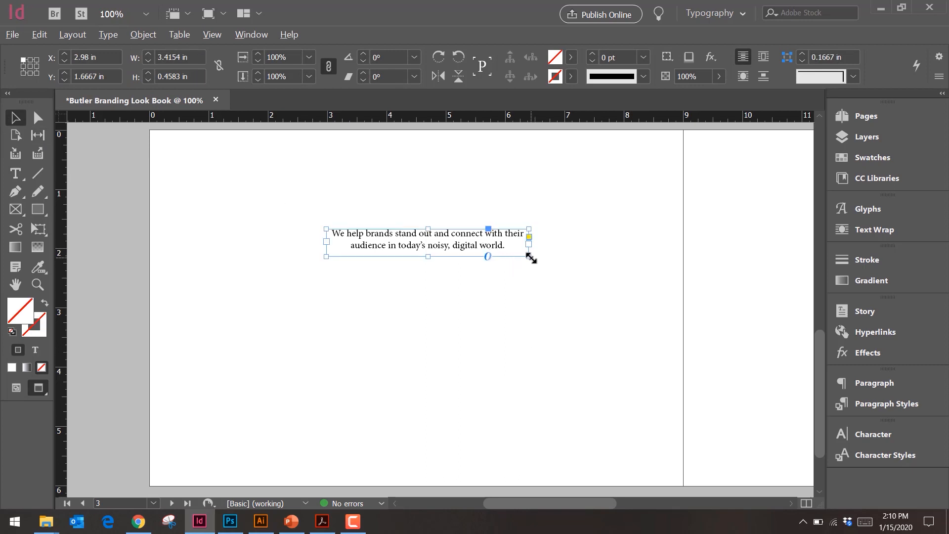
pyautogui.moveTo(604, 286); pyautogui.dragTo(542, 262)
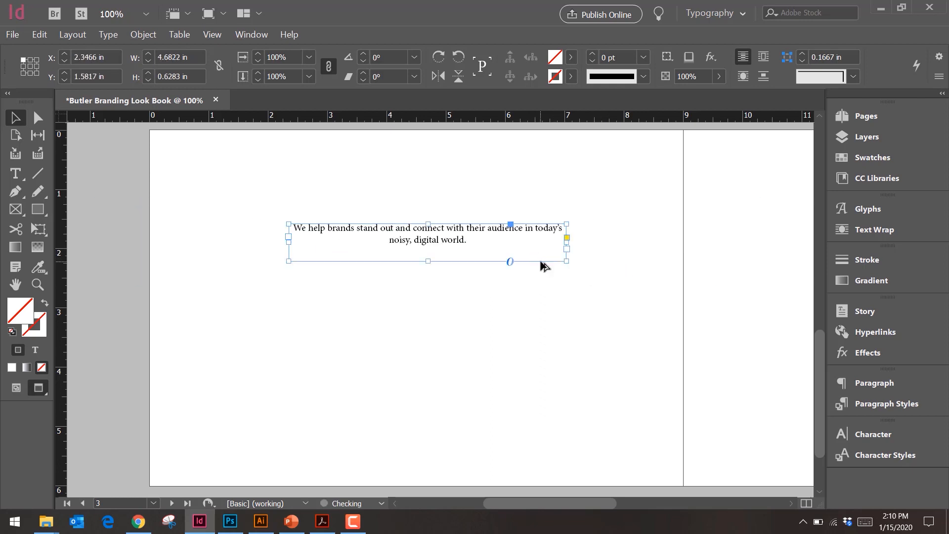
pyautogui.hotkey('ctrl', 'z')
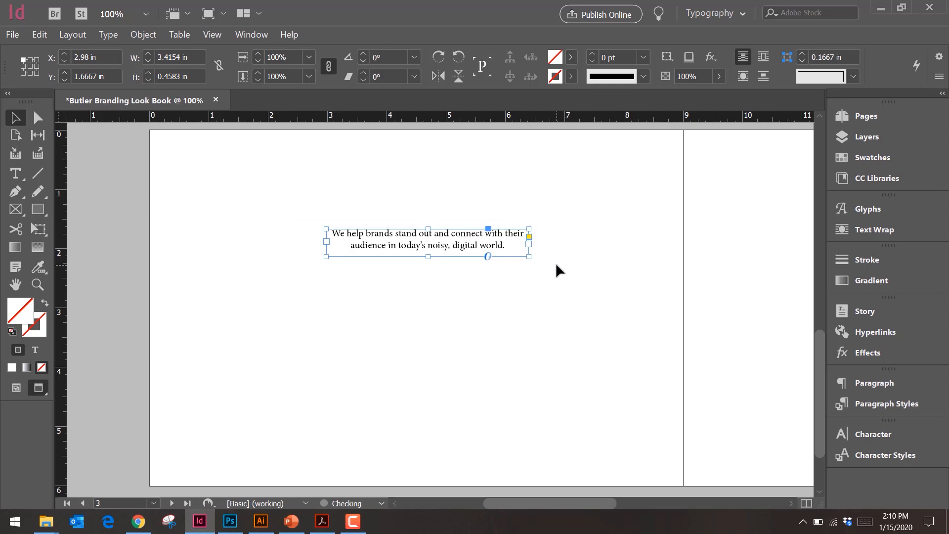
pyautogui.moveTo(540, 263)
pyautogui.mouseDown()
pyautogui.moveTo(563, 268)
pyautogui.moveTo(549, 265)
pyautogui.mouseUp()
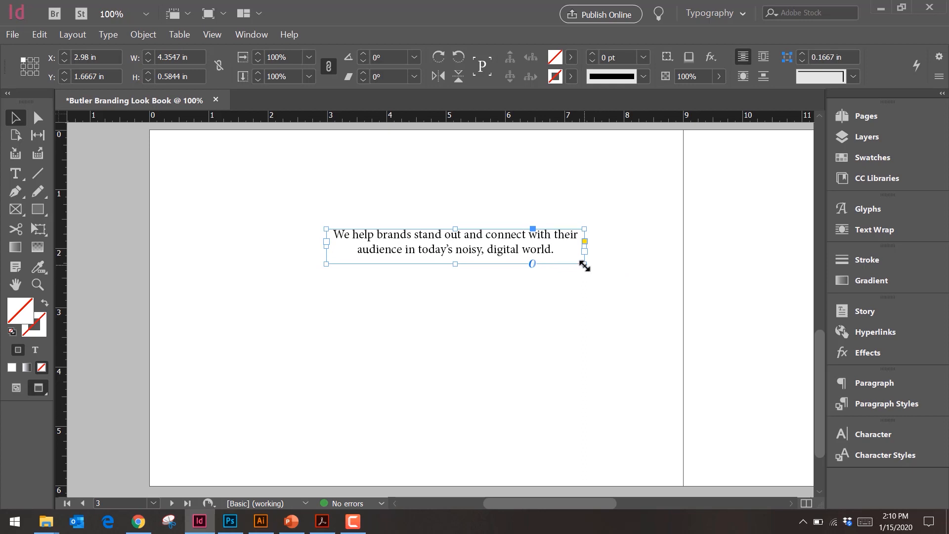
pyautogui.click(634, 299)
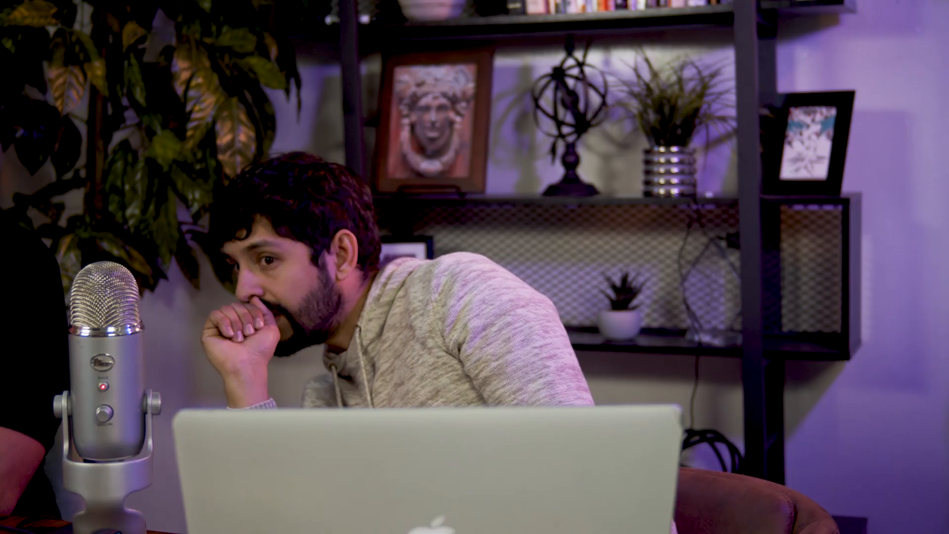
# Step: Show the Align panel and dock it with the collapsed panels beside the page
pyautogui.click(143, 34)
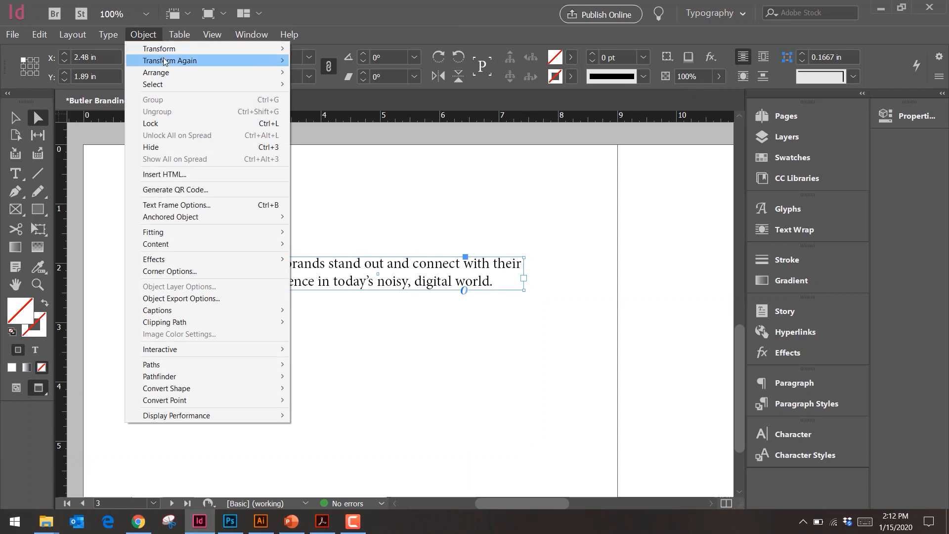
pyautogui.click(144, 34)
pyautogui.click(246, 36)
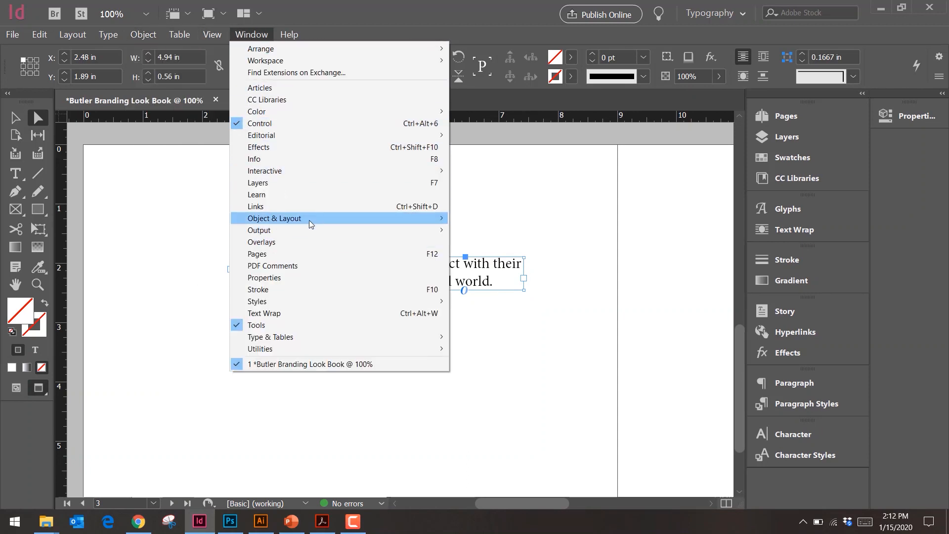
pyautogui.moveTo(313, 218)
pyautogui.click(474, 220)
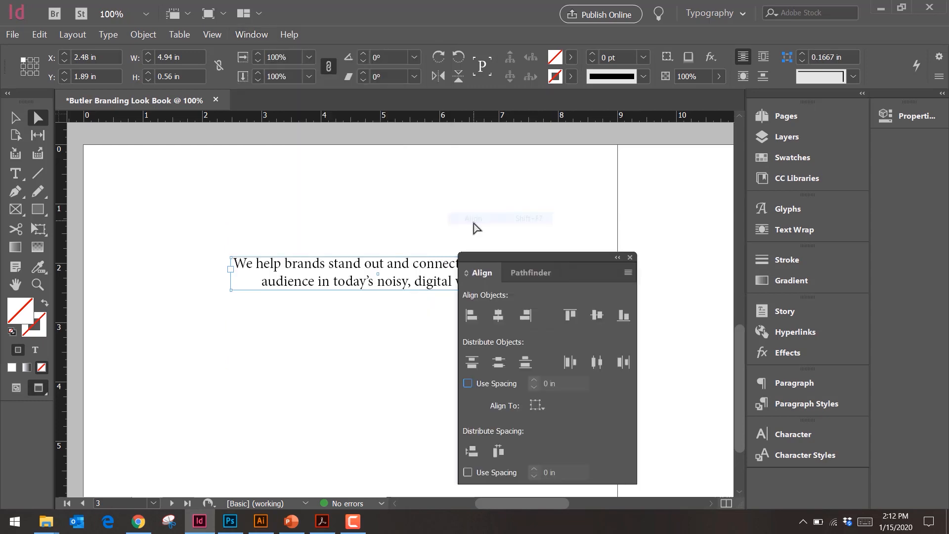
pyautogui.moveTo(582, 265); pyautogui.dragTo(931, 146)
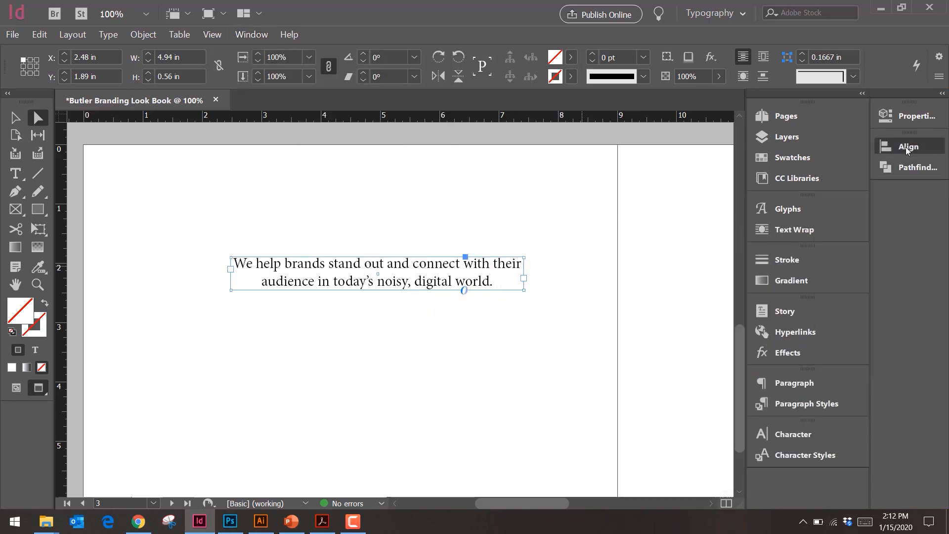
# Step: Set alignment relative to the page and center the tagline frame horizontally
pyautogui.click(908, 149)
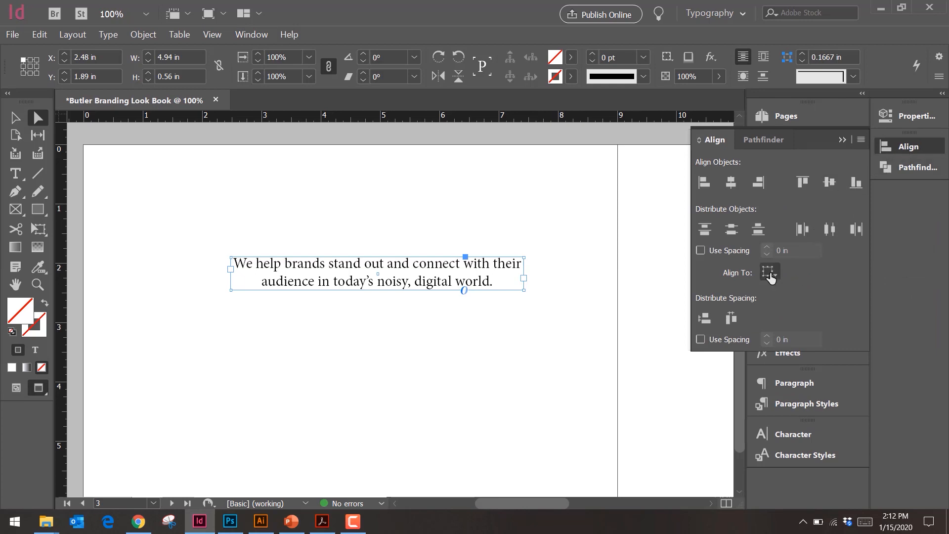
pyautogui.click(769, 273)
pyautogui.click(811, 304)
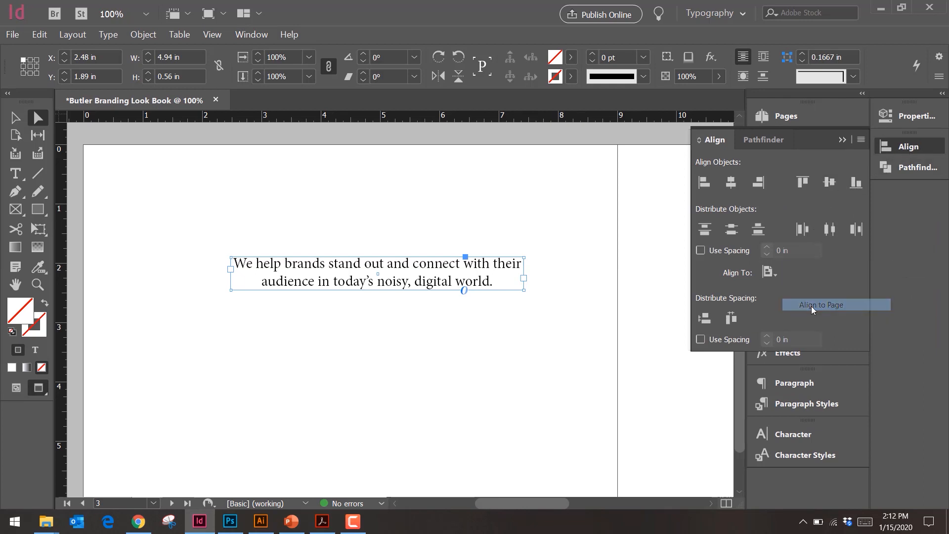
pyautogui.click(731, 183)
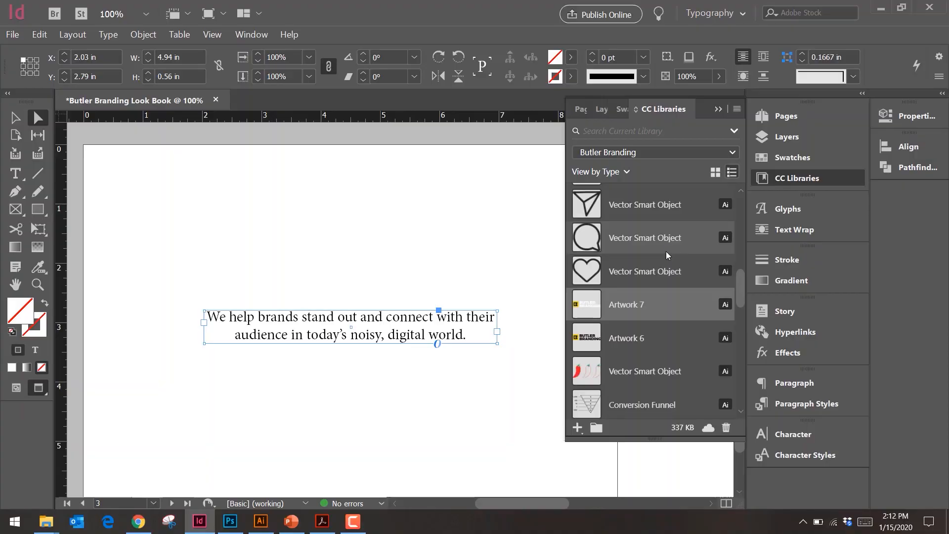
# Step: Try to place a copy of the Butler-Branding black emblem from the Butler Branding library
pyautogui.scroll(-15, 665, 253)
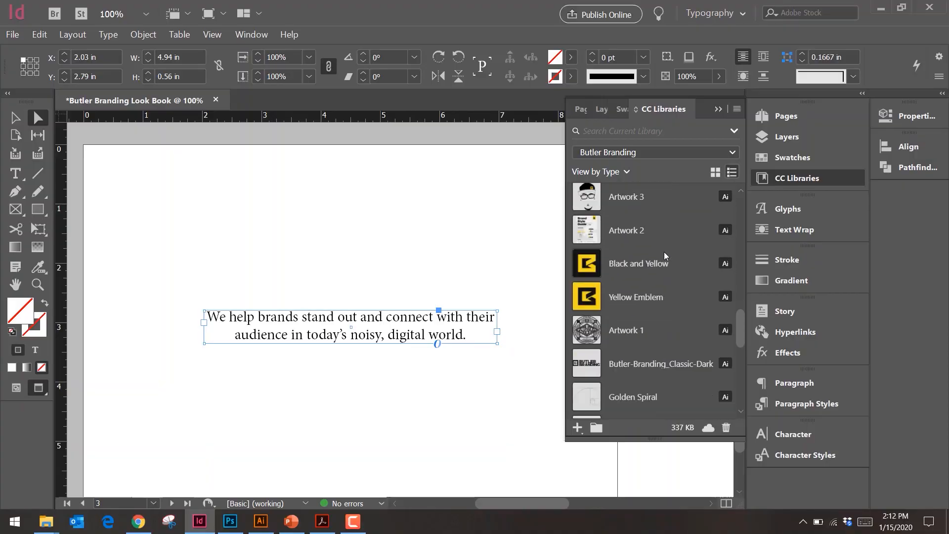
pyautogui.scroll(-2, 653, 253)
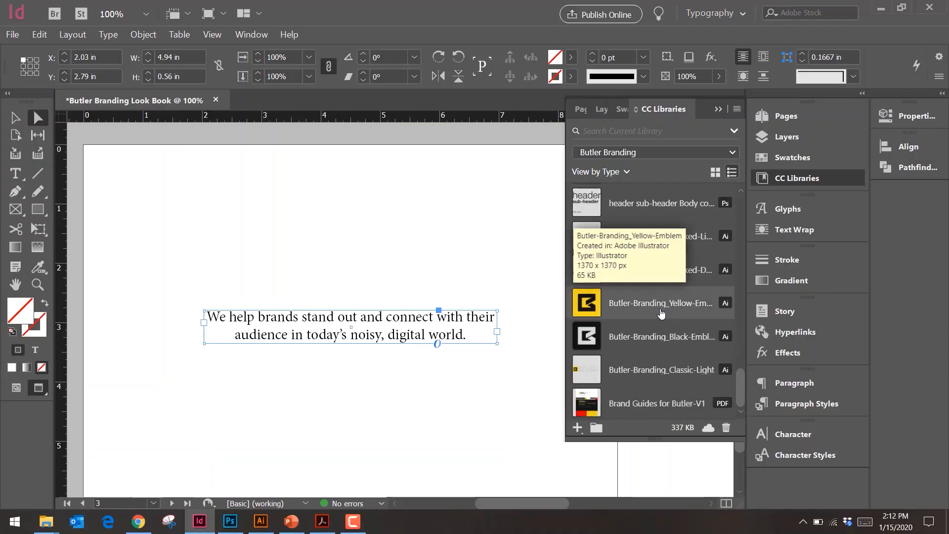
pyautogui.rightClick(664, 341)
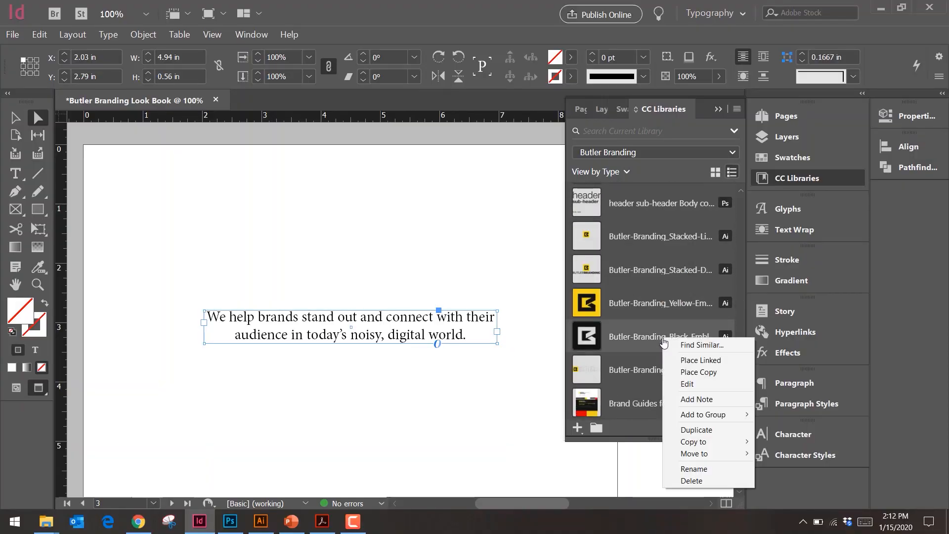
pyautogui.click(697, 372)
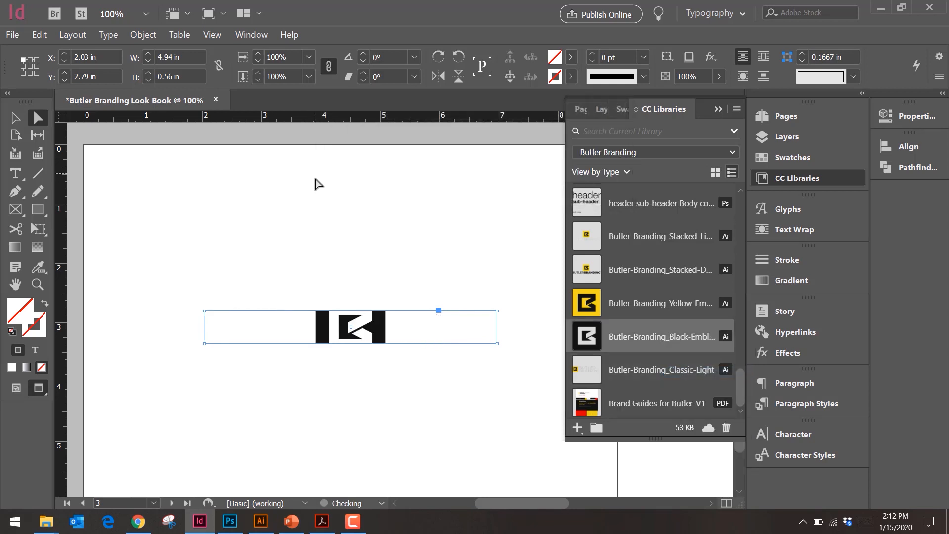
pyautogui.hotkey('ctrl', 'z')
# Step: Place the black emblem from the Butler Branding library above the tagline and center it horizontally on the page
pyautogui.moveTo(576, 337); pyautogui.dragTo(352, 210)
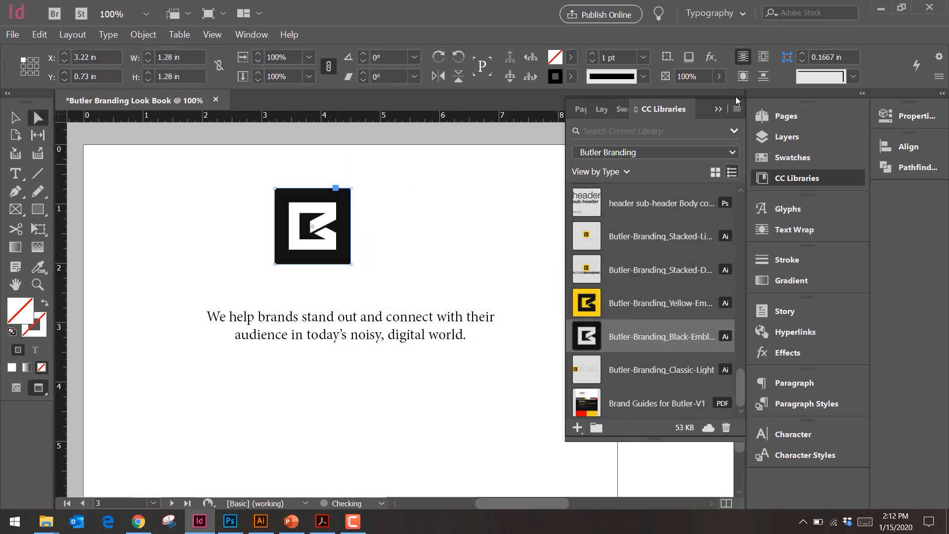
pyautogui.click(716, 109)
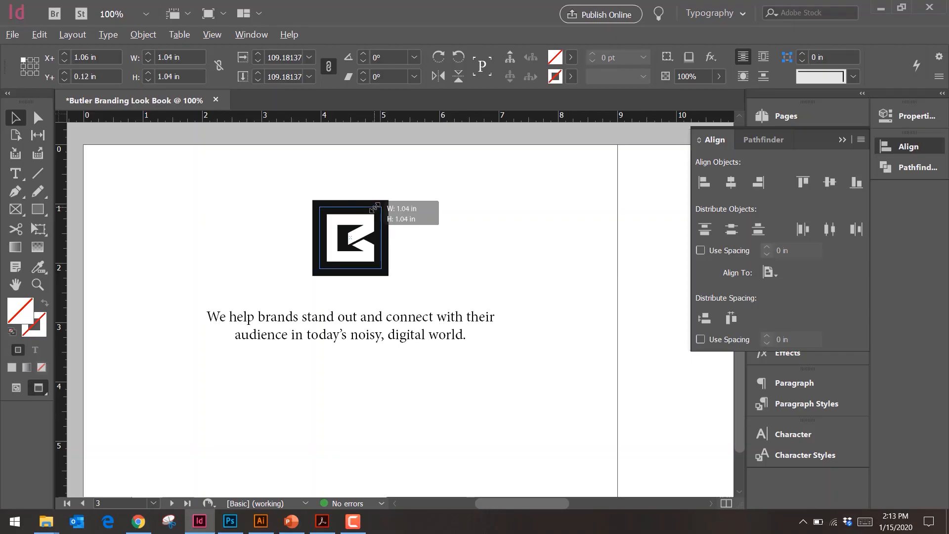
pyautogui.moveTo(374, 208); pyautogui.dragTo(375, 208)
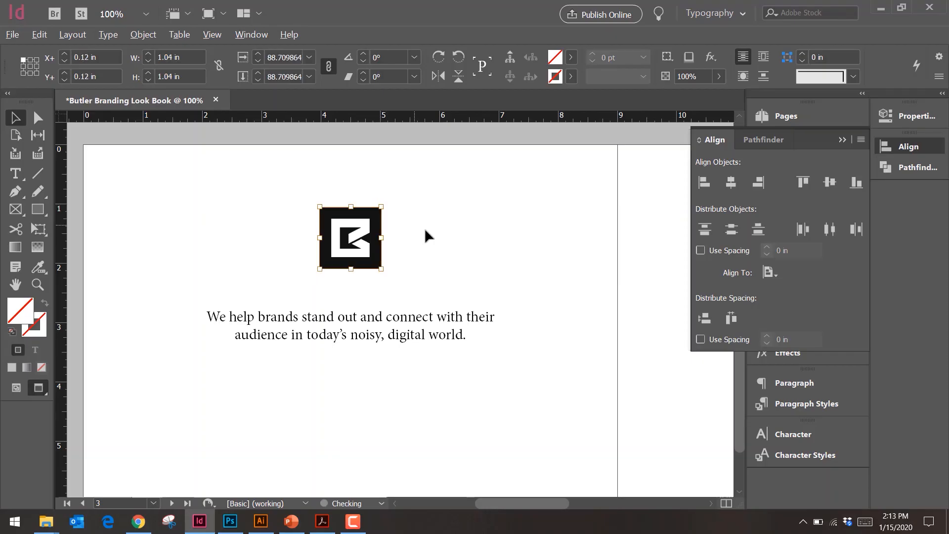
pyautogui.click(440, 231)
# Step: Draw a rectangle about 1.46 by 5.5 in against the page's right edge and swap its fill and stroke
pyautogui.scroll(-3, 458, 255)
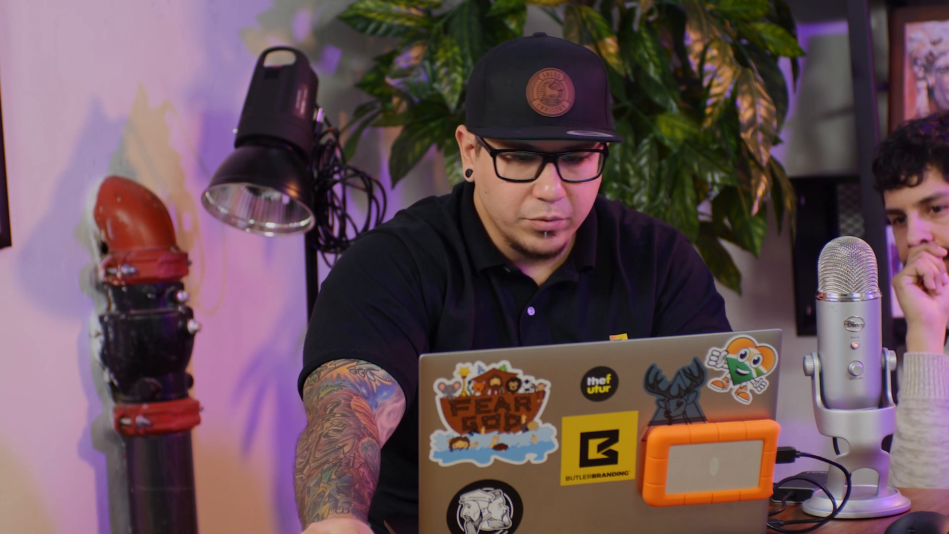
pyautogui.moveTo(473, 189); pyautogui.dragTo(546, 413)
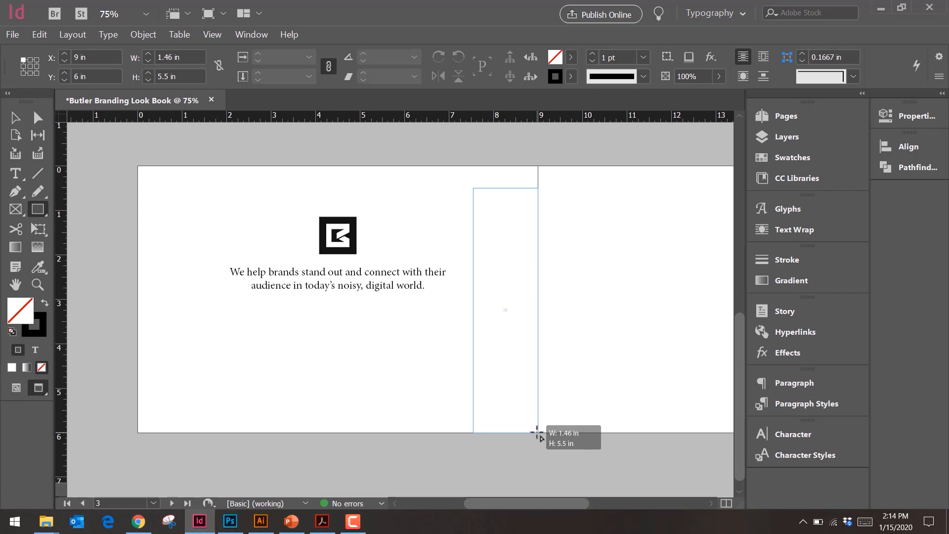
pyautogui.moveTo(537, 433); pyautogui.dragTo(538, 432)
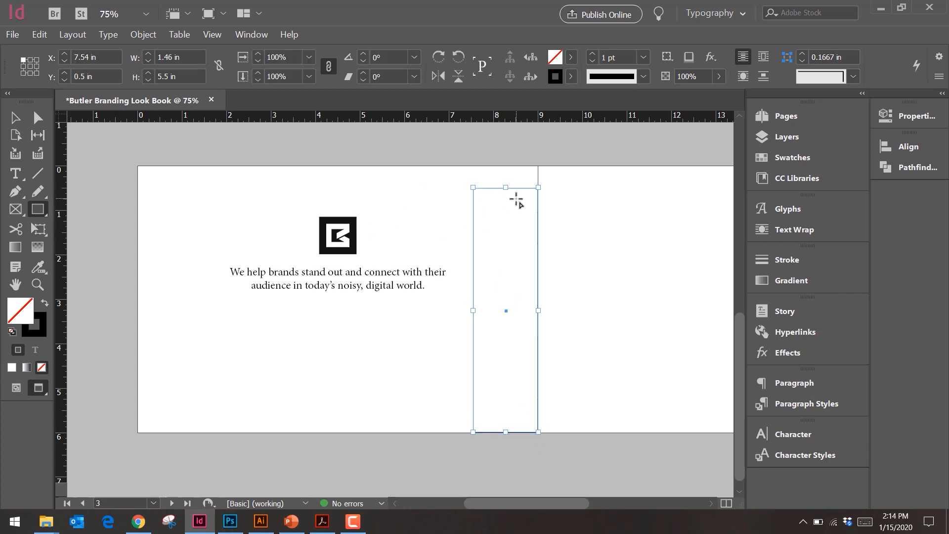
pyautogui.click(45, 304)
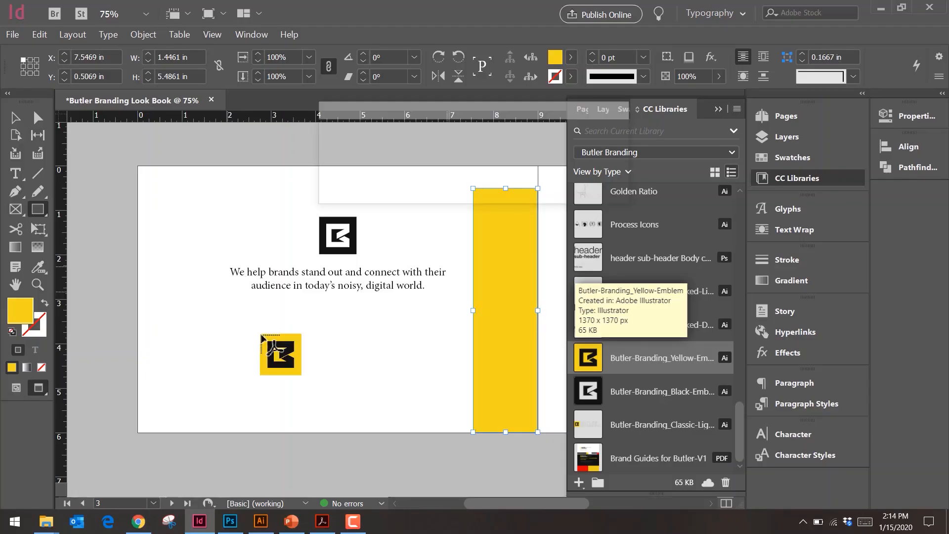
# Step: Place the yellow emblem below the tagline and sample its colors with the Color Theme tool to fill the tall rectangle yellow
pyautogui.moveTo(238, 346); pyautogui.dragTo(310, 390)
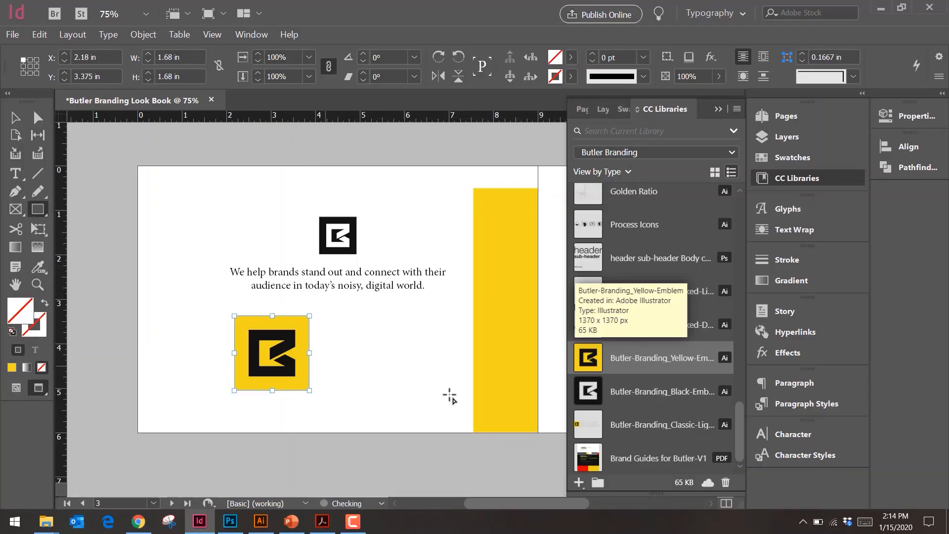
pyautogui.click(512, 332)
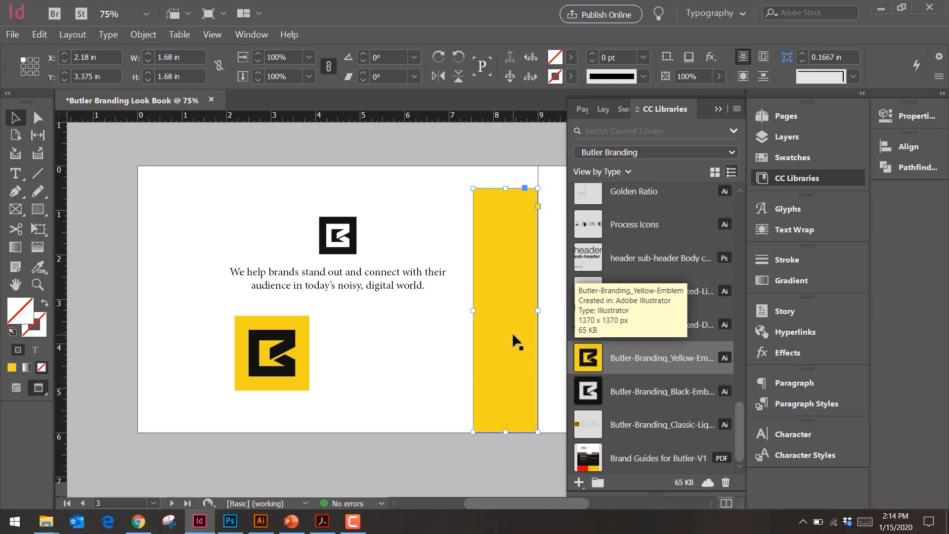
pyautogui.click(38, 267)
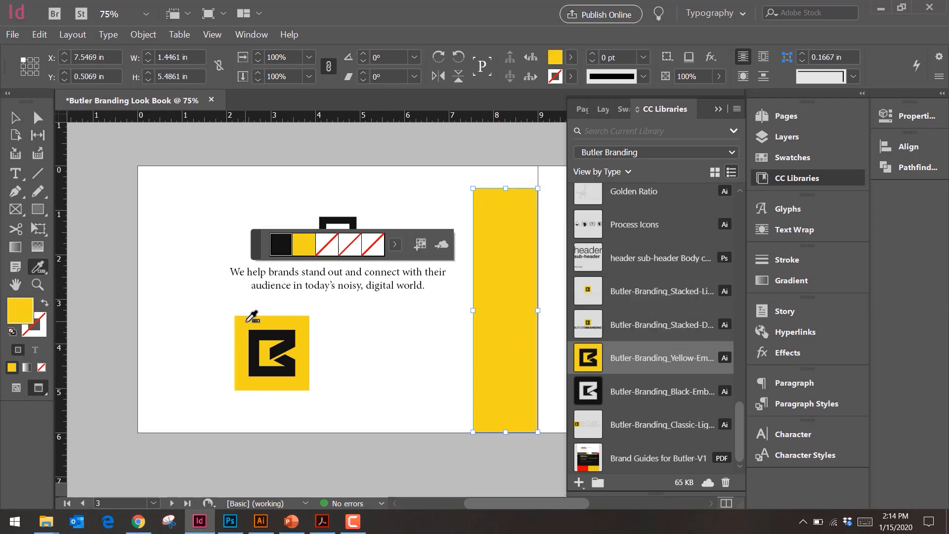
pyautogui.click(717, 108)
pyautogui.press('Escape')
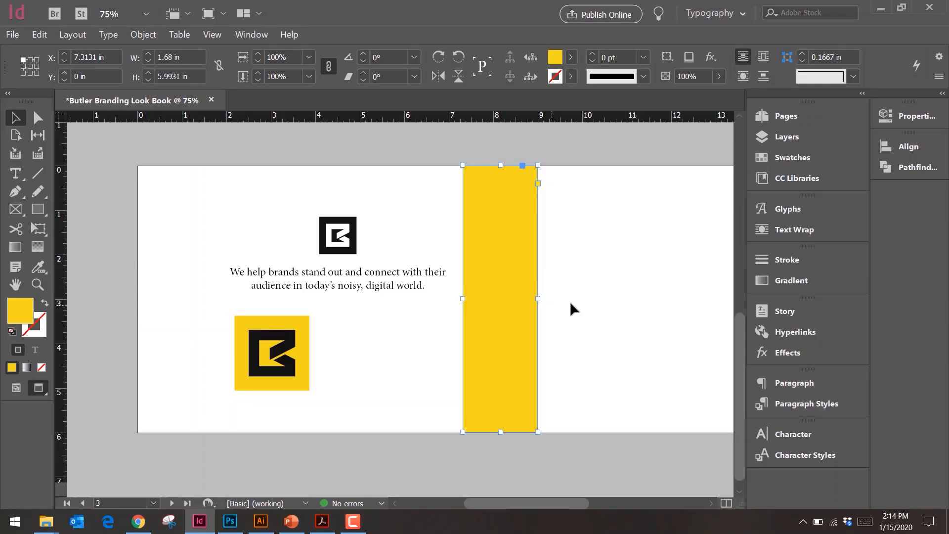
# Step: Extend the yellow rectangle to the full page height, widen it toward the tagline, and shift the tagline into the remaining white area
pyautogui.click(573, 303)
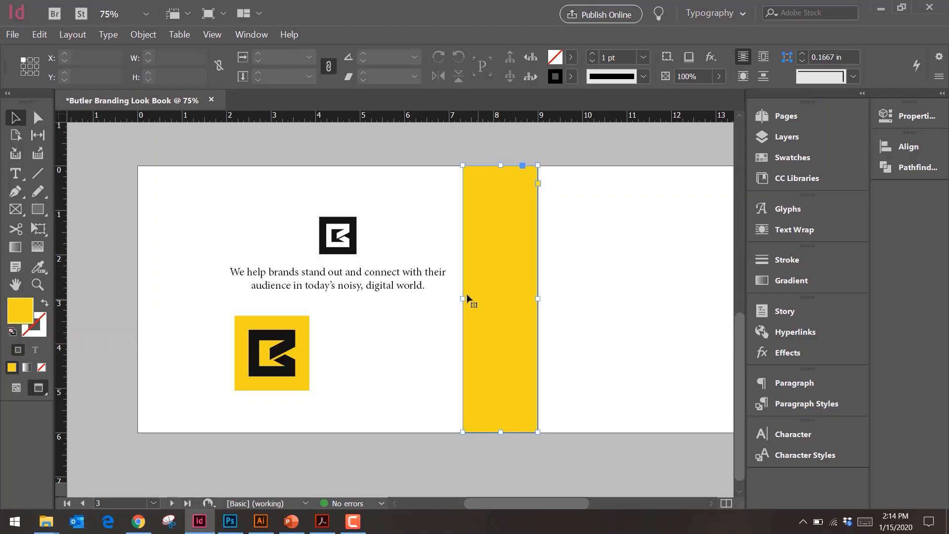
pyautogui.click(466, 296)
pyautogui.moveTo(460, 298); pyautogui.dragTo(441, 297)
pyautogui.click(402, 282)
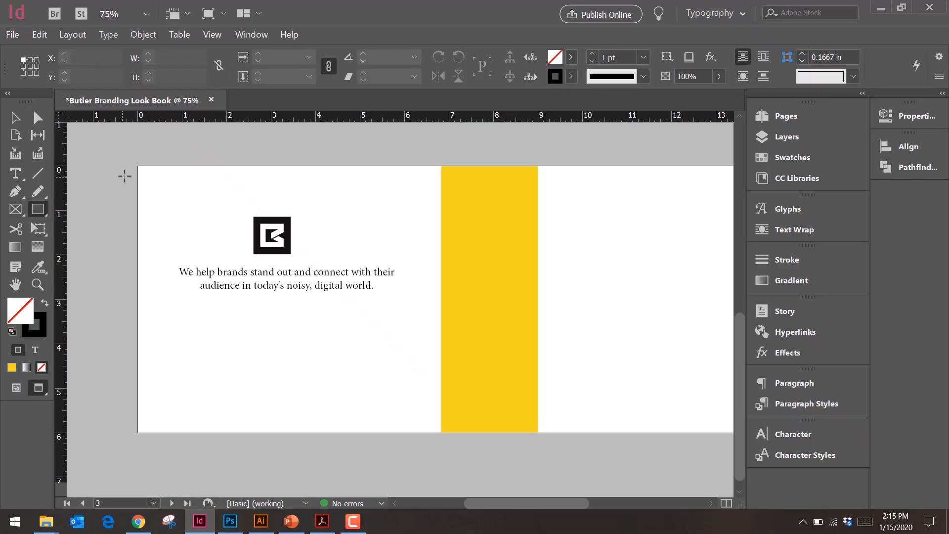
# Step: Draw a bar about 6.82 by 0.56 in from the page's left edge to the yellow rectangle and give it a black fill
pyautogui.moveTo(137, 173); pyautogui.dragTo(437, 200)
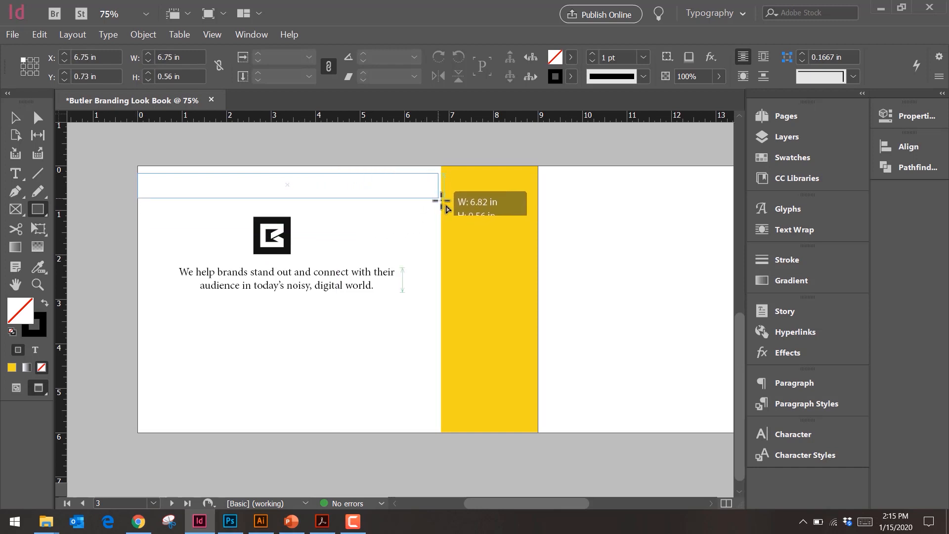
pyautogui.moveTo(443, 200); pyautogui.dragTo(439, 201)
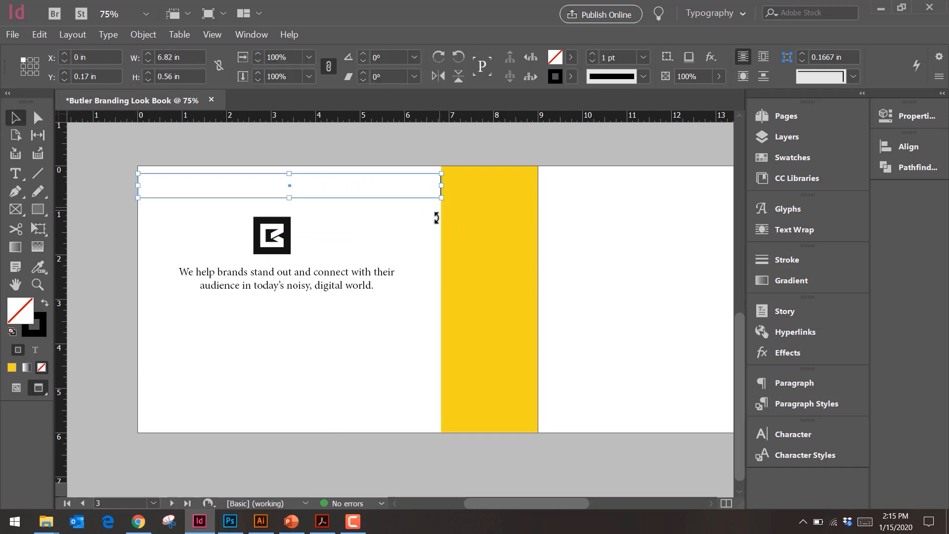
pyautogui.click(46, 305)
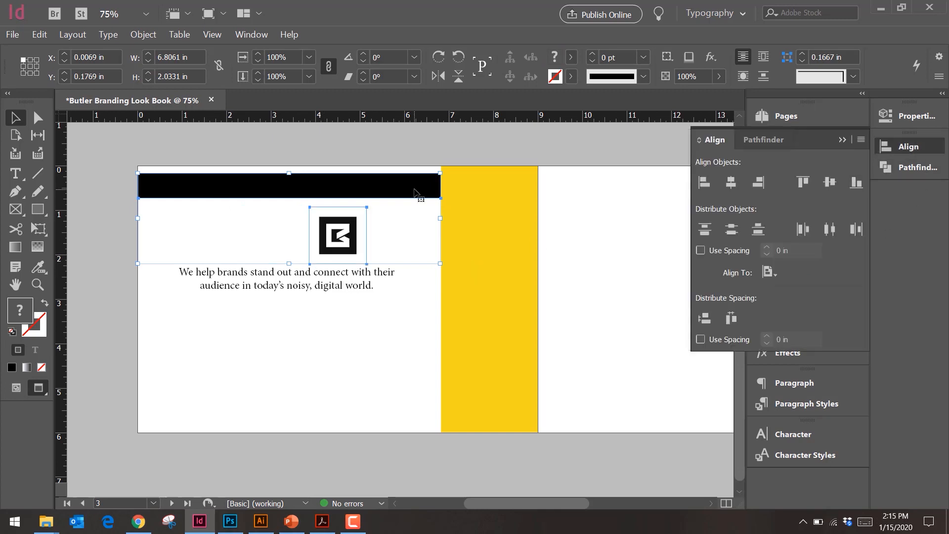
# Step: Make the black bar the key object and align the emblem to its horizontal center
pyautogui.click(415, 190)
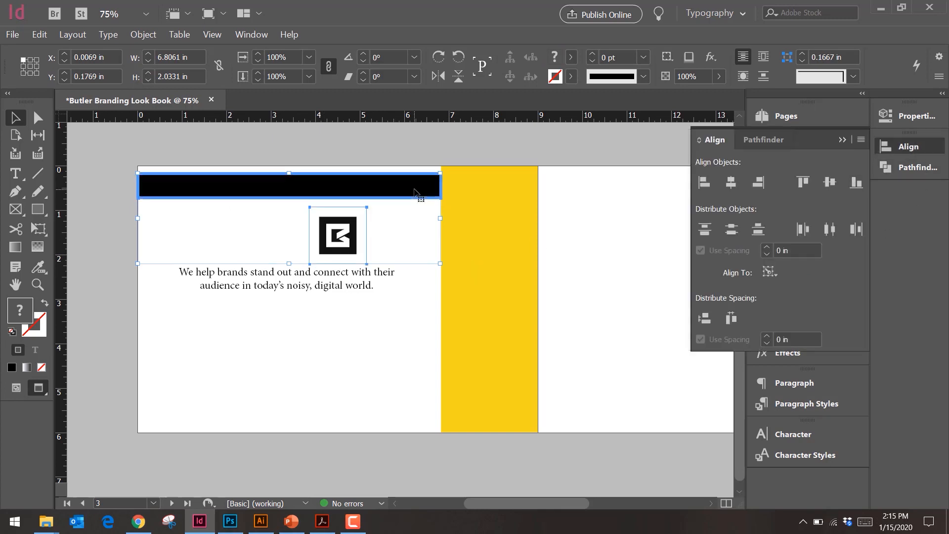
pyautogui.click(769, 272)
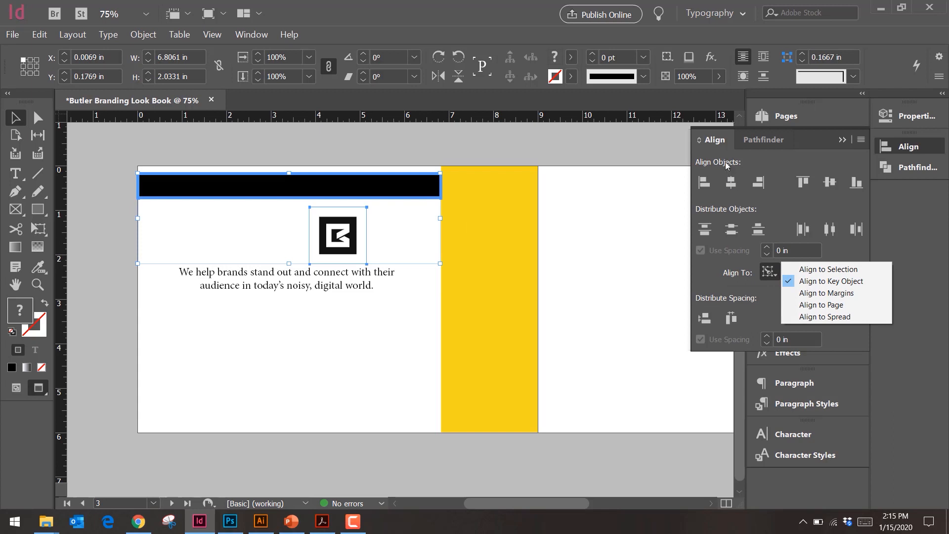
pyautogui.click(731, 181)
pyautogui.click(345, 280)
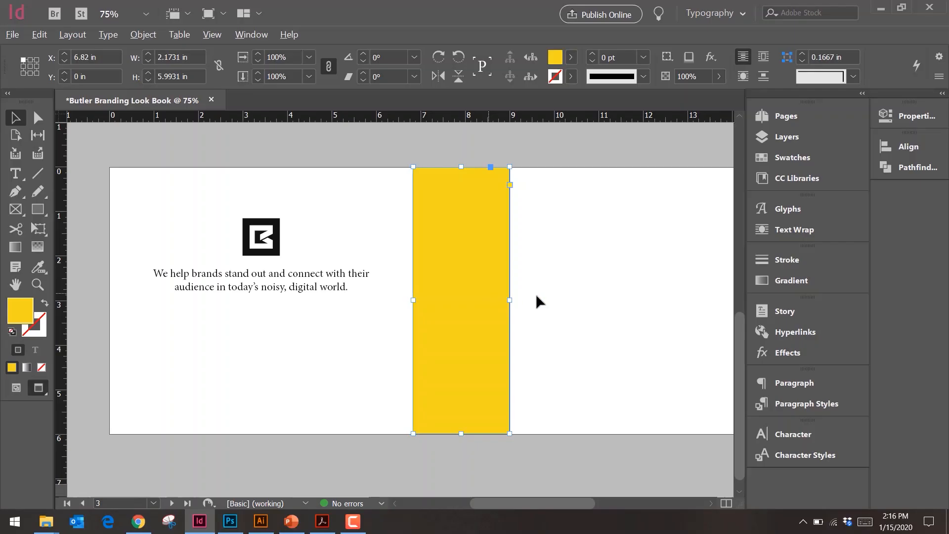
# Step: Try covering the facing page with a separate yellow rectangle about 9 by 5.99 in
pyautogui.moveTo(537, 297); pyautogui.dragTo(595, 301)
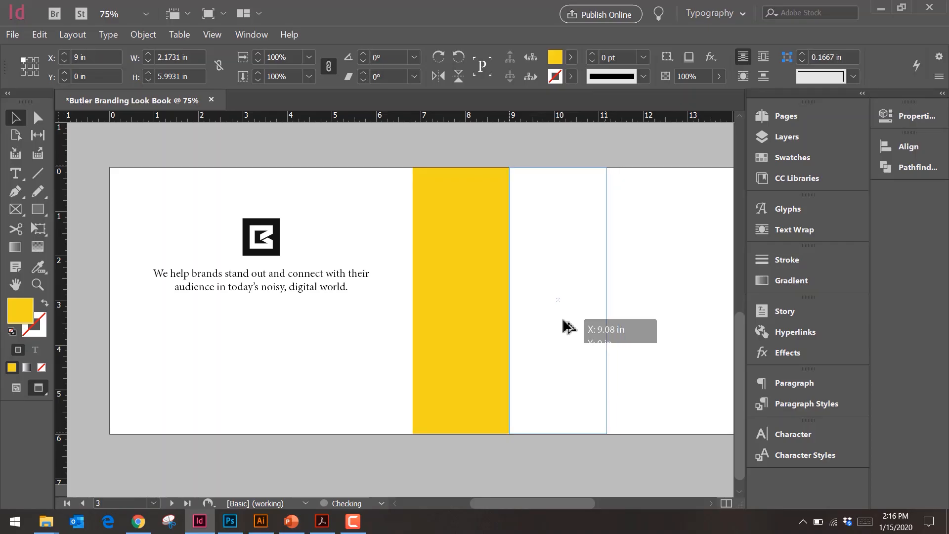
pyautogui.moveTo(568, 327); pyautogui.dragTo(570, 319)
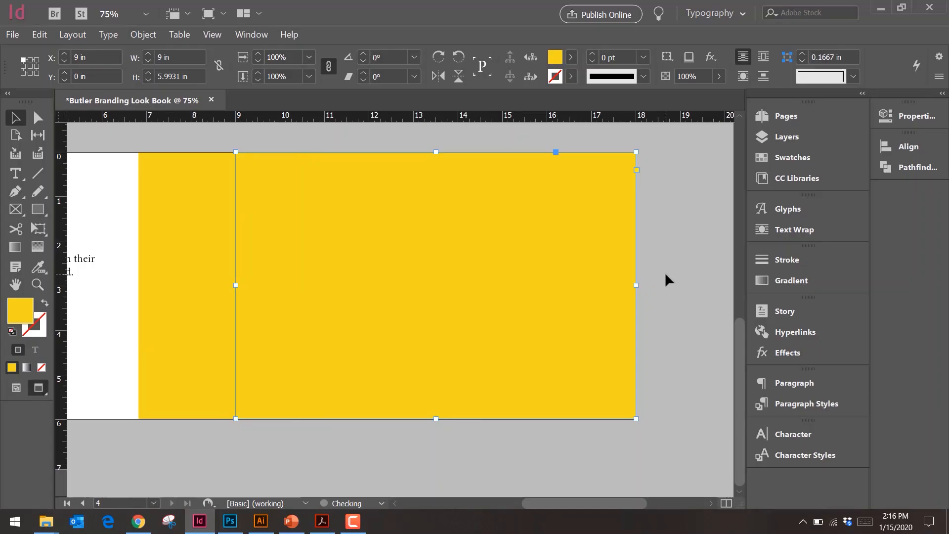
pyautogui.click(664, 278)
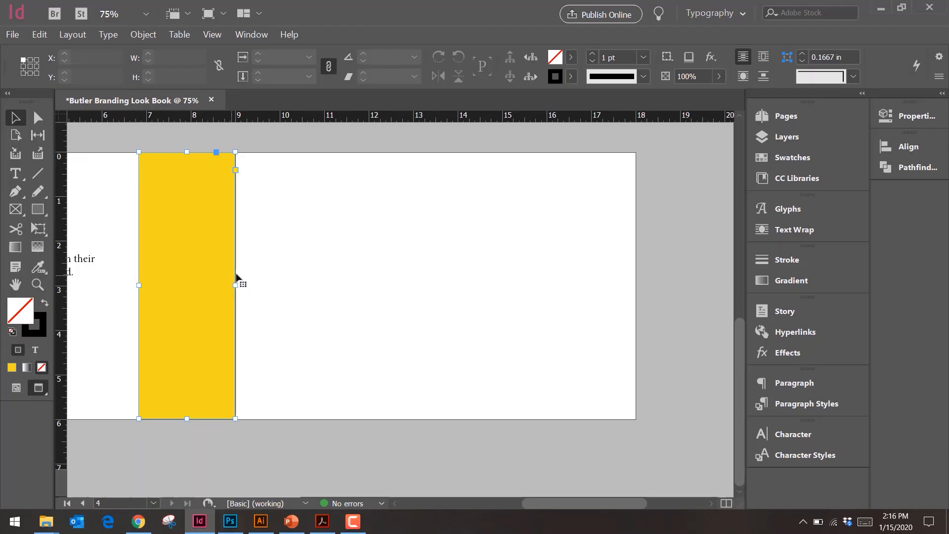
# Step: Stretch the narrow yellow rectangle across the facing page to that page's outer edge
pyautogui.click(237, 282)
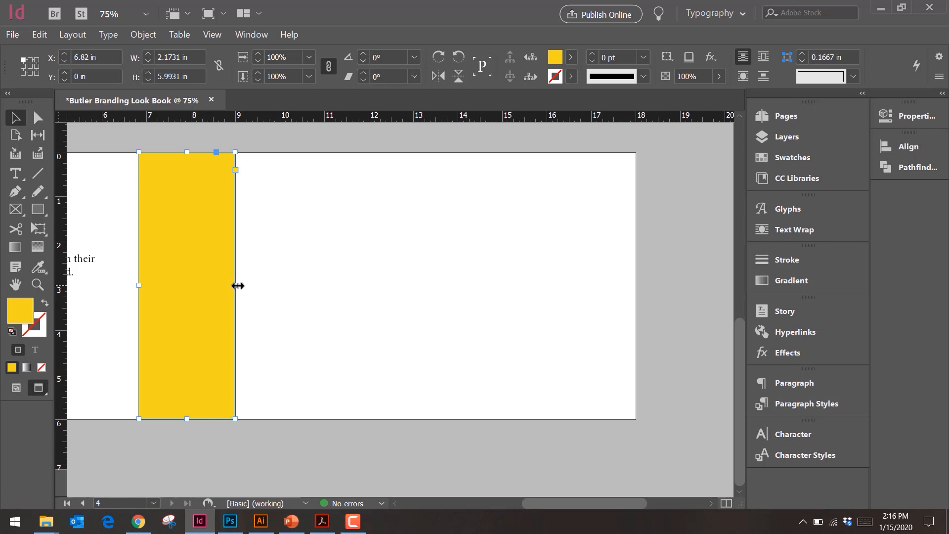
pyautogui.moveTo(238, 286); pyautogui.dragTo(644, 305)
pyautogui.click(680, 303)
pyautogui.scroll(-2, 354, 318)
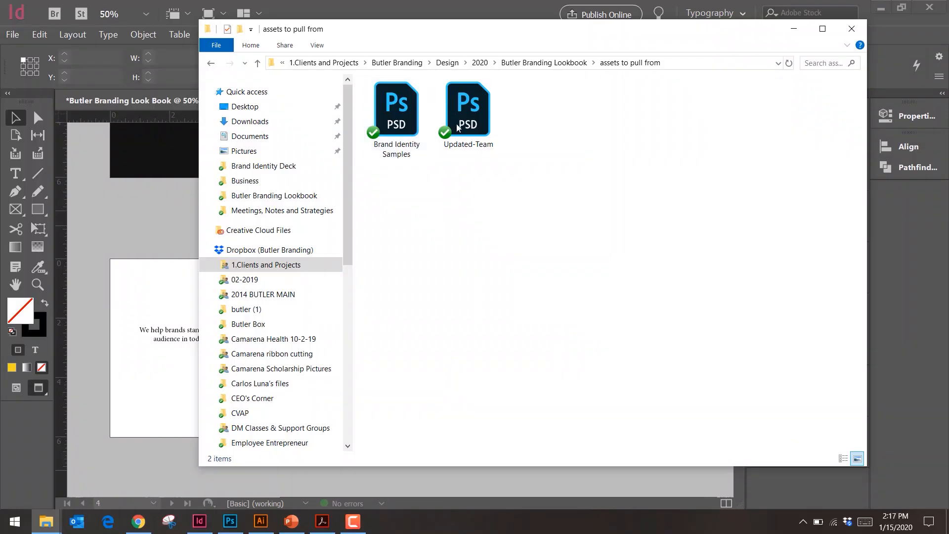
# Step: Switch to Photoshop and the document with the large emblem on a dark background
pyautogui.click(455, 123)
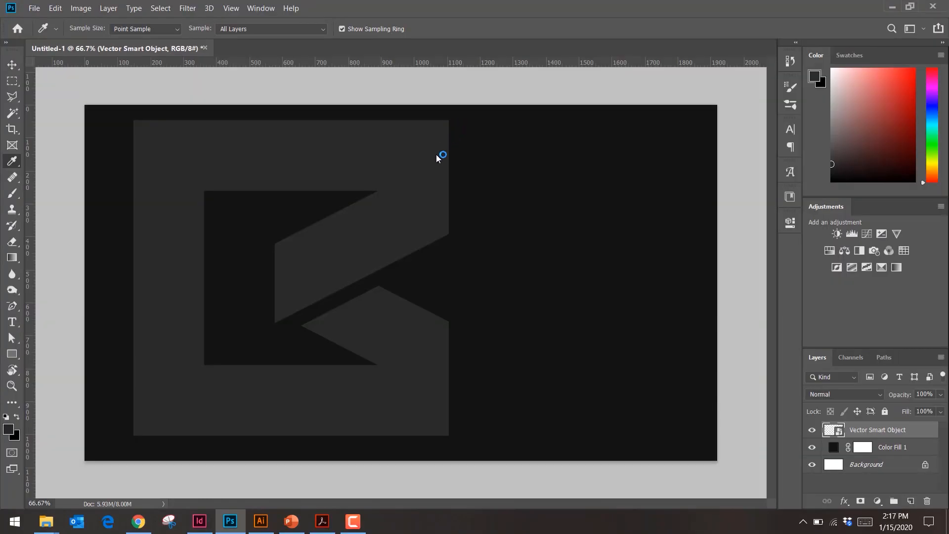